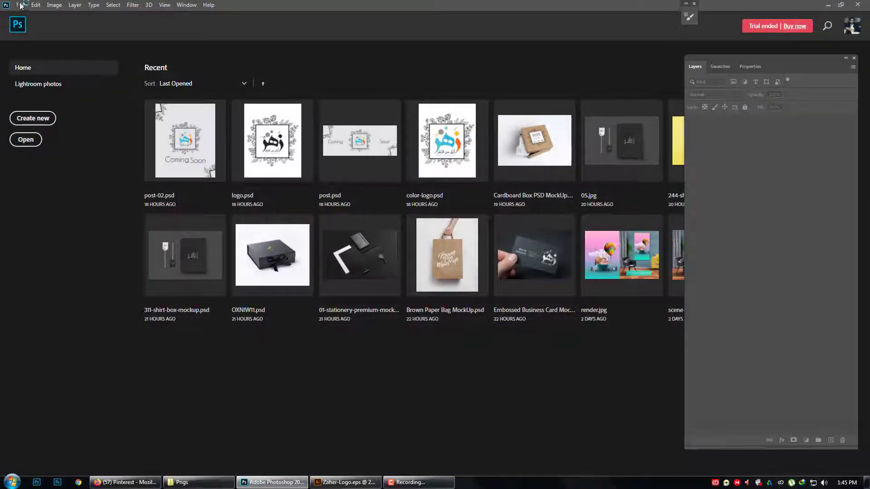
Start a new blank document from the File menu
left_click(21, 6)
left_click(28, 16)
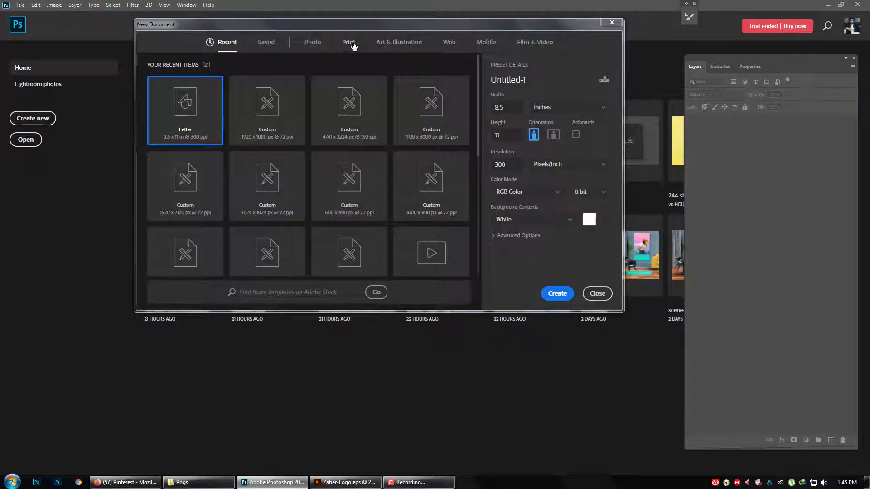
Create a Letter-size (8.5 x 11 in) blank document from the Print presets
left_click(353, 44)
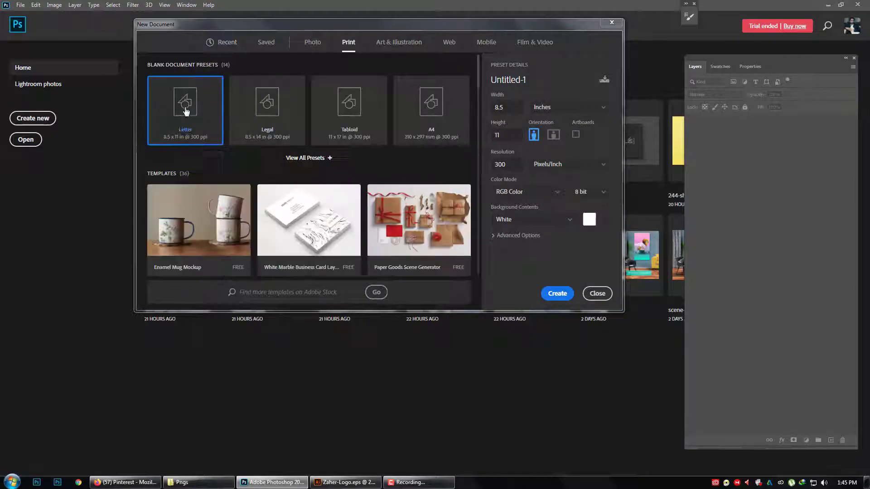
left_click(559, 294)
left_click_drag(807, 58, 656, 77)
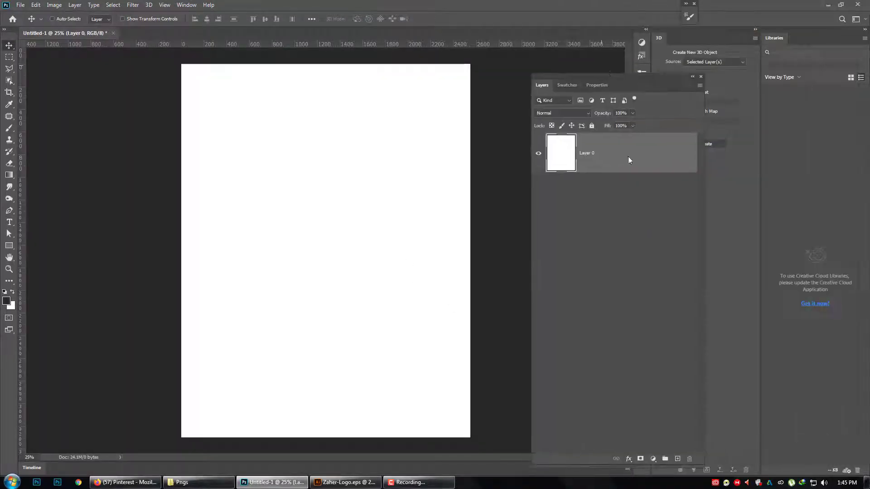
Give the background a reversed white-to-grey Gradient Overlay, then bring up File > Open
right_click(628, 157)
left_click(653, 104)
left_click(543, 225)
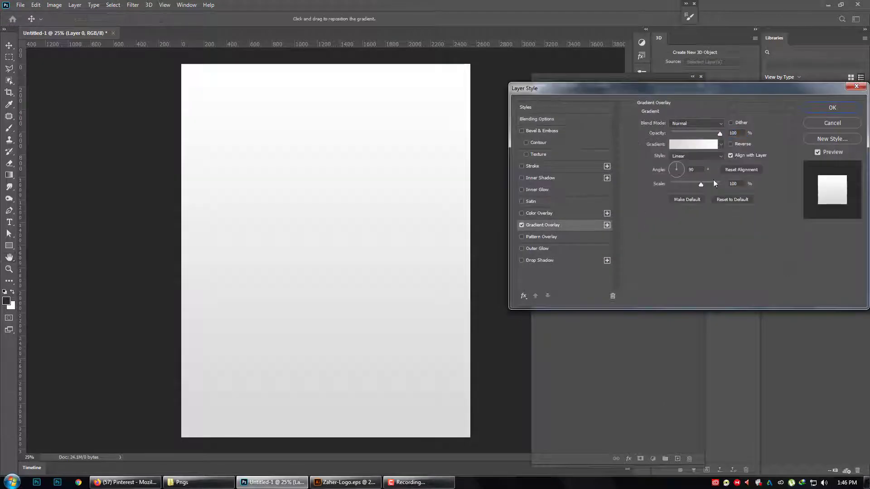
left_click(693, 144)
left_click(319, 262)
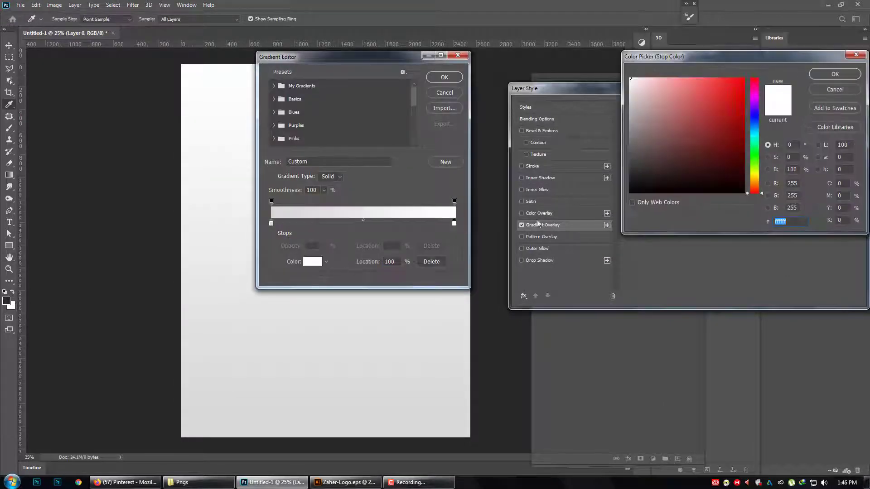
left_click(644, 118)
left_click(835, 72)
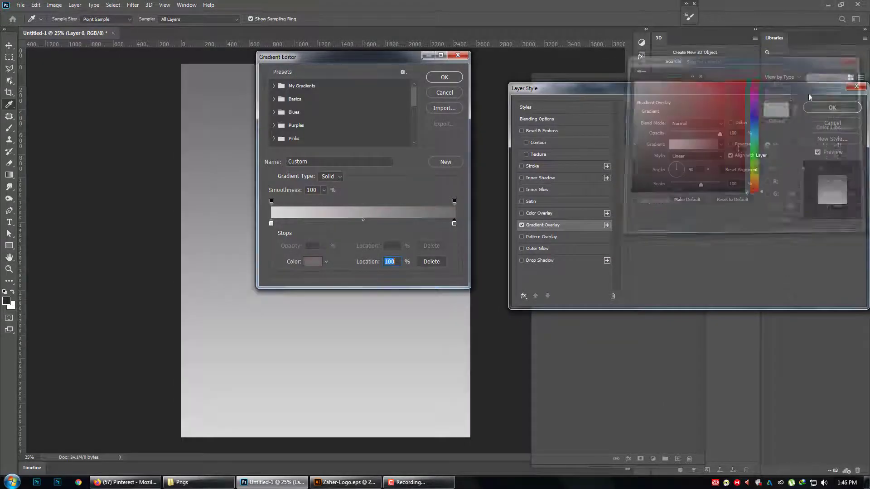
left_click(445, 78)
left_click(730, 144)
left_click(832, 107)
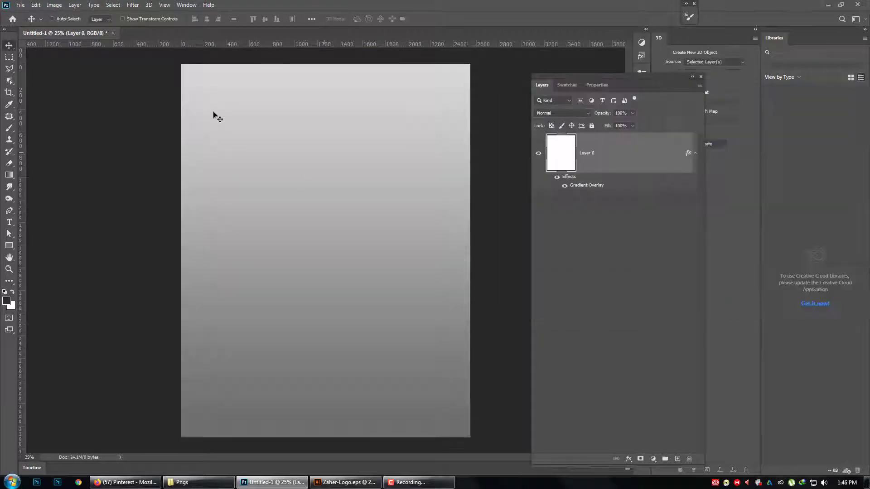
left_click(21, 4)
left_click(29, 23)
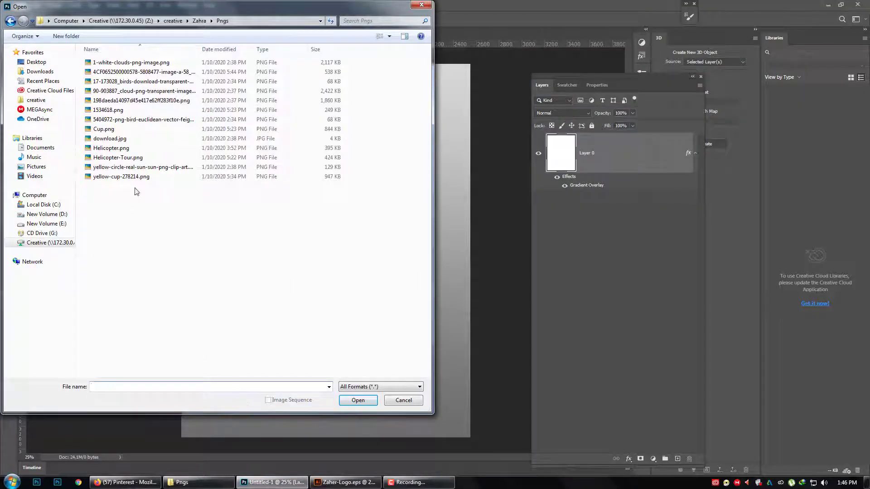
Open Cup.png from the Pngs folder and drag it into the gradient document
right_click(249, 262)
left_click(339, 266)
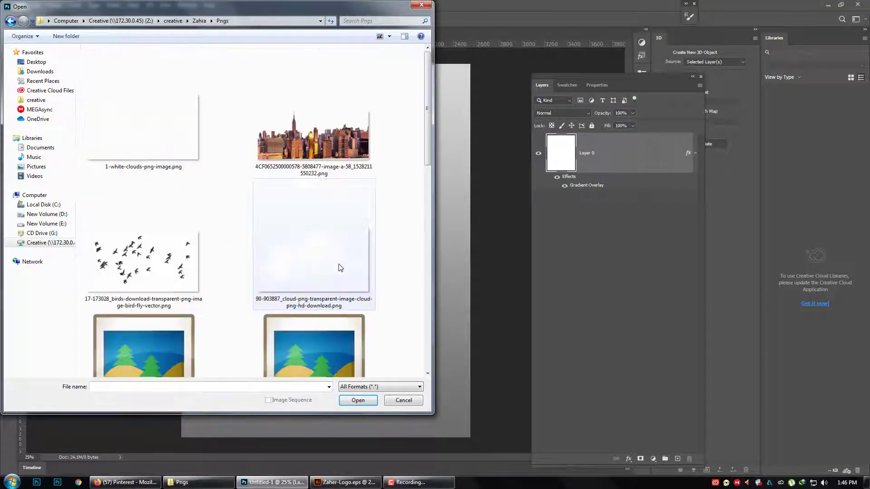
left_click(309, 294)
double_click(301, 167)
left_click_drag(301, 167, 367, 299)
Flip the cup horizontally and add an empty layer beneath it
key("ctrl+t")
right_click(324, 270)
left_click(349, 426)
key("Return")
left_click(602, 220)
left_click(677, 459)
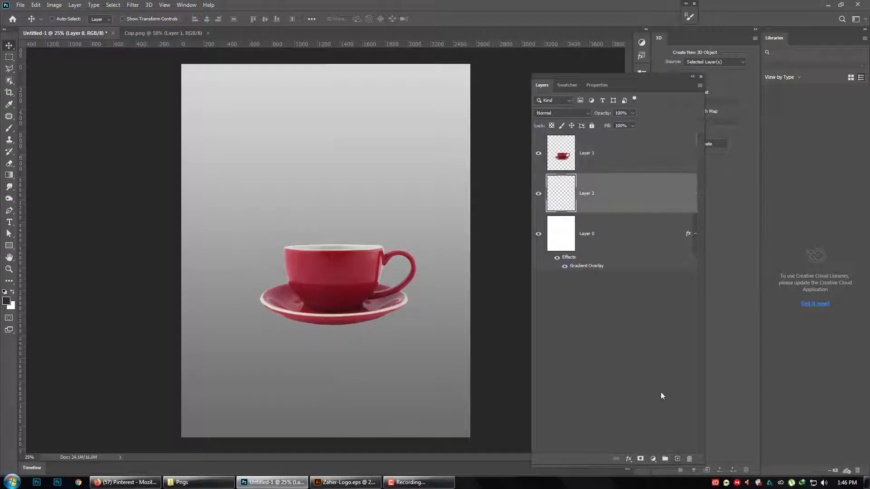
Paint a dark stroke under the saucer with a large brush and Gaussian-blur it about 70
left_click(65, 19)
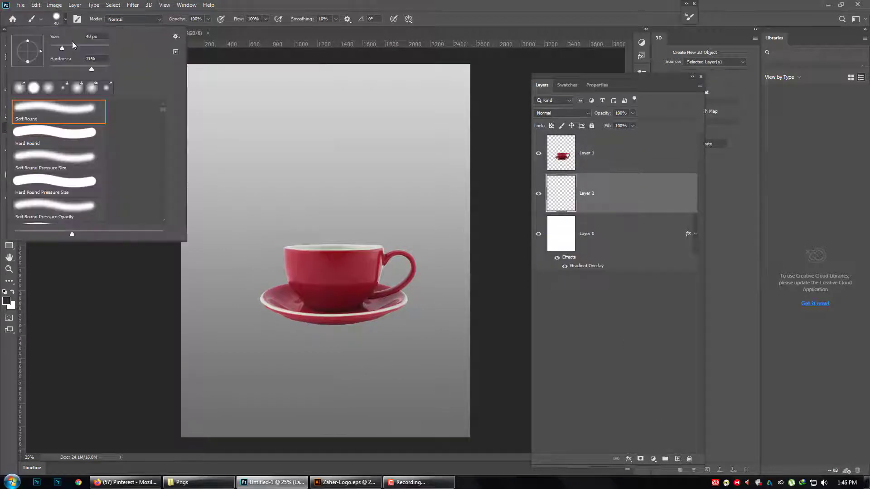
key("Return")
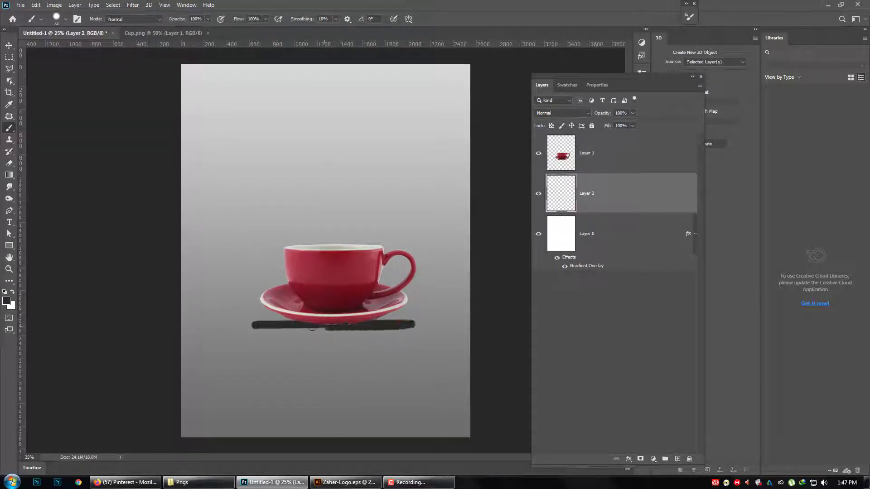
left_click(133, 4)
left_click(260, 146)
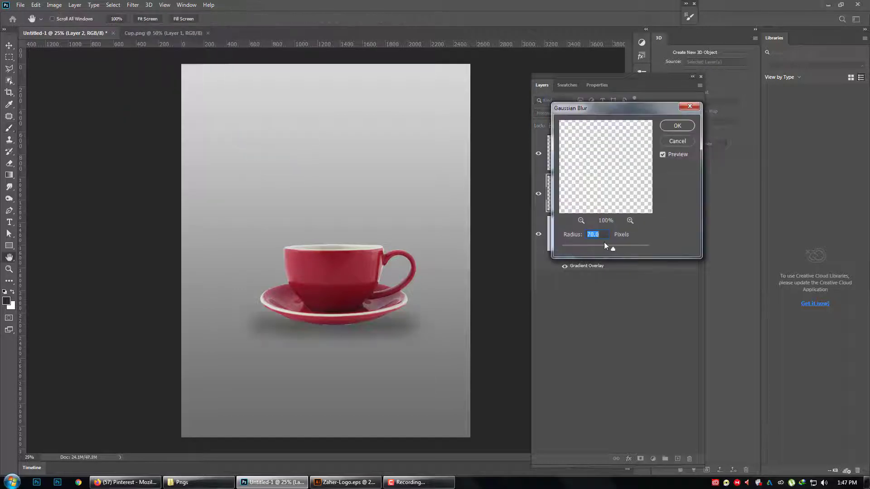
left_click_drag(607, 247, 612, 246)
key("Return")
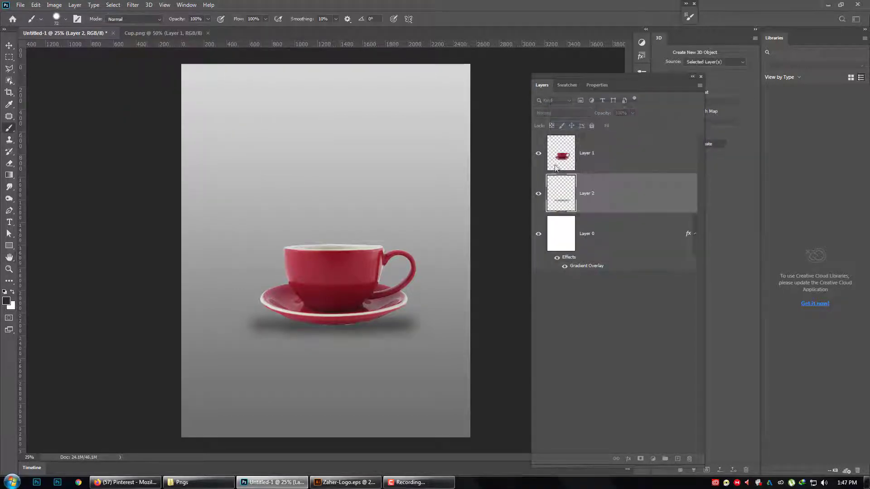
Apply a 300 px Motion Blur to stretch the shadow horizontally
left_click(133, 4)
left_click(278, 162)
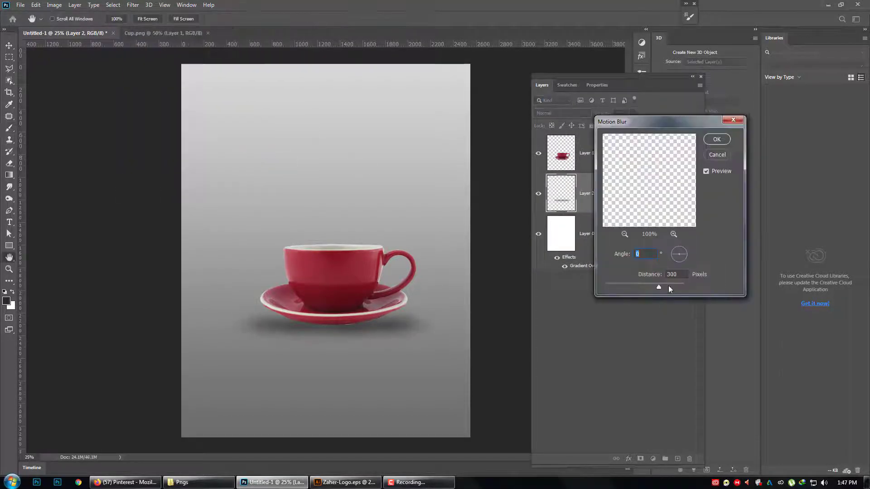
left_click(717, 139)
Load the cup's outline as a selection and contract it by 1 pixel
key("v")
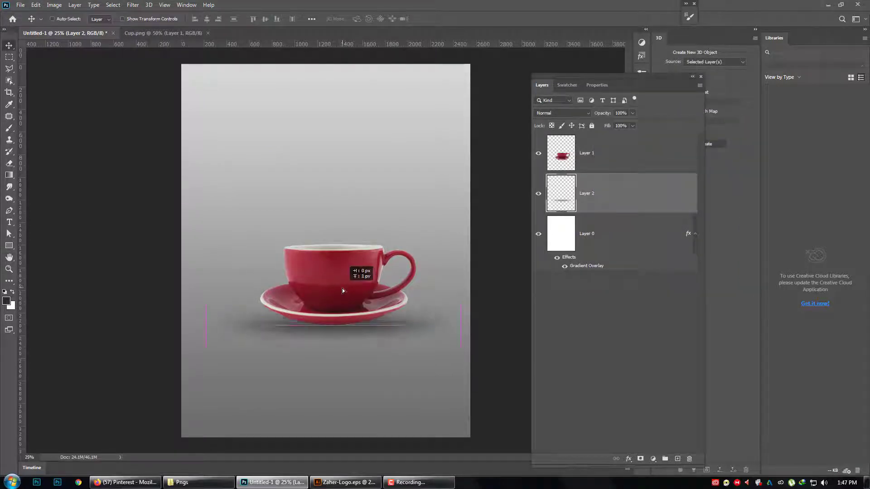
scroll(358, 323, "up", 2)
left_click(561, 153, "ctrl")
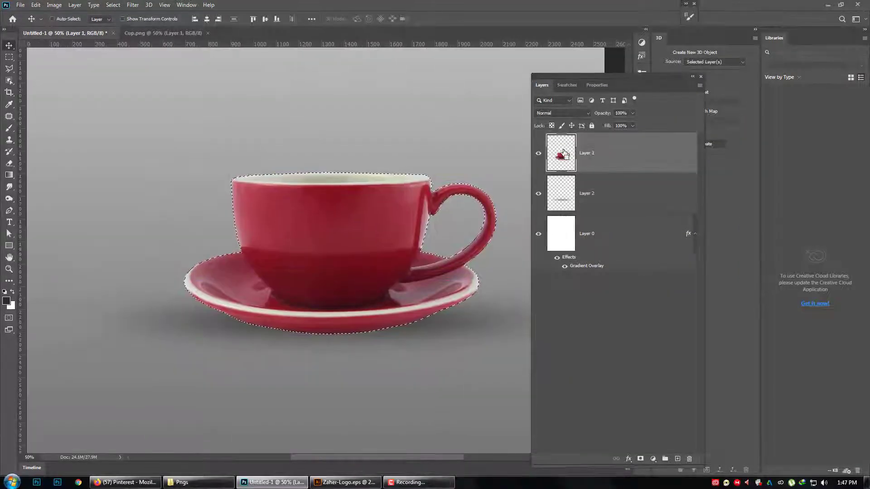
left_click(113, 5)
left_click(224, 160)
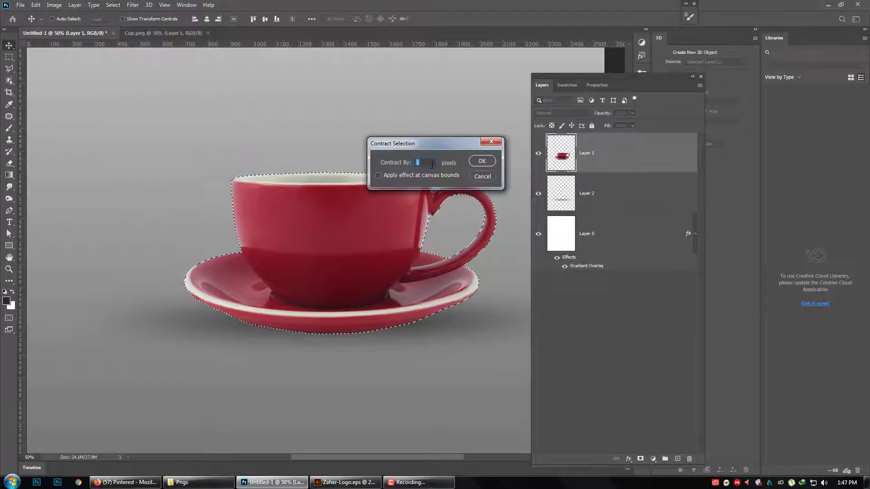
left_click(432, 164)
Invert the selection and clear the light fringe around the cup
left_click(113, 4)
left_click(120, 40)
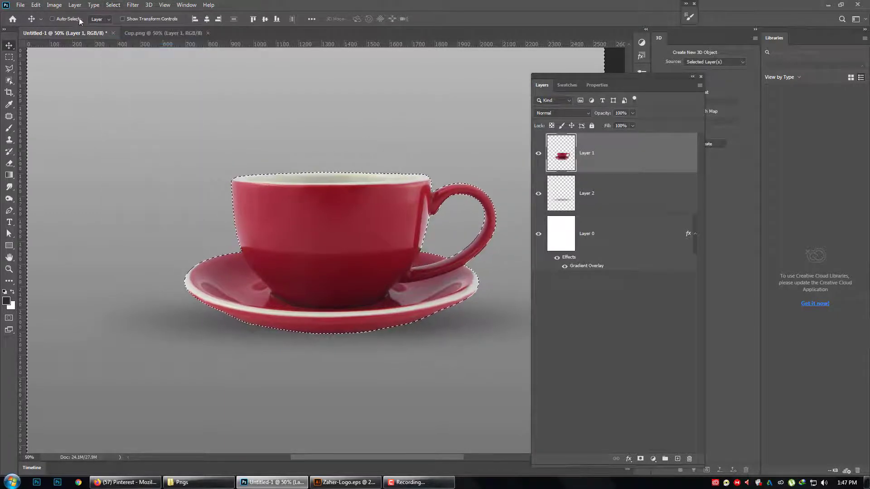
left_click(35, 5)
left_click(62, 103)
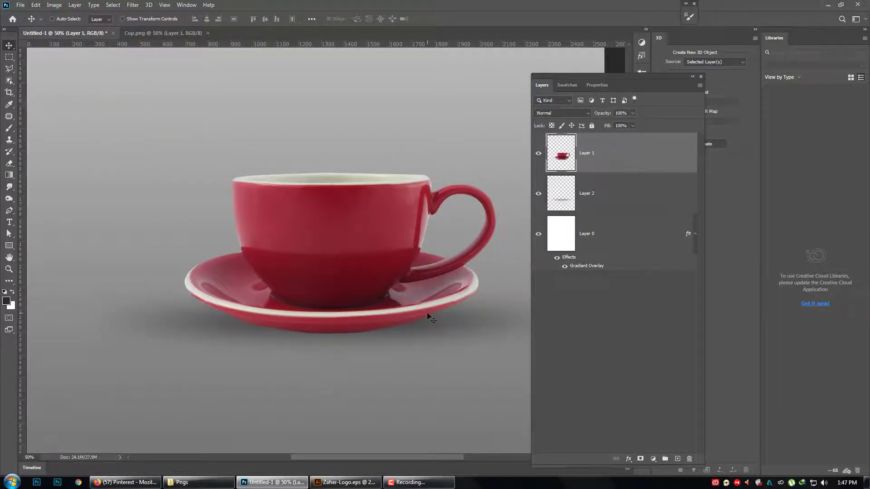
key("alt+Tab")
Drag the city skyline PNG into Photoshop and move it above the cup in Untitled-1
right_click(204, 294)
left_click(312, 298)
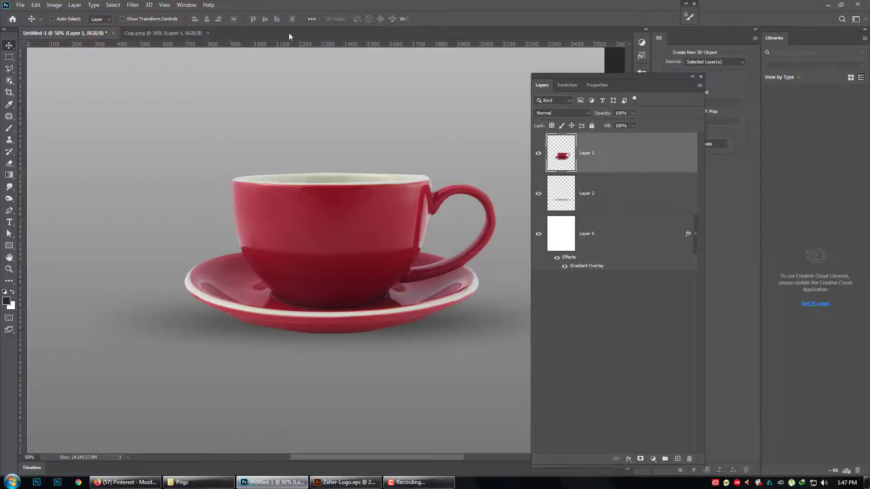
left_click_drag(280, 150, 289, 33)
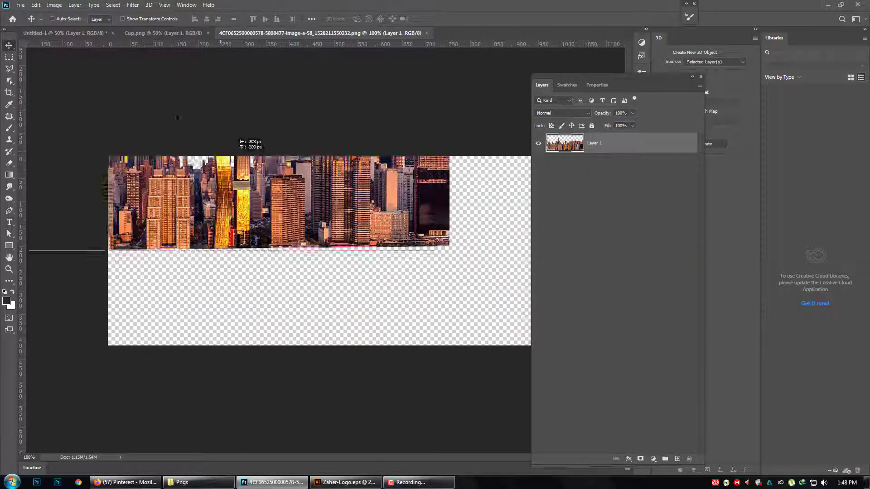
mouse_move(233, 156)
left_mouse_down()
mouse_move(373, 213)
mouse_move(376, 243)
left_mouse_up()
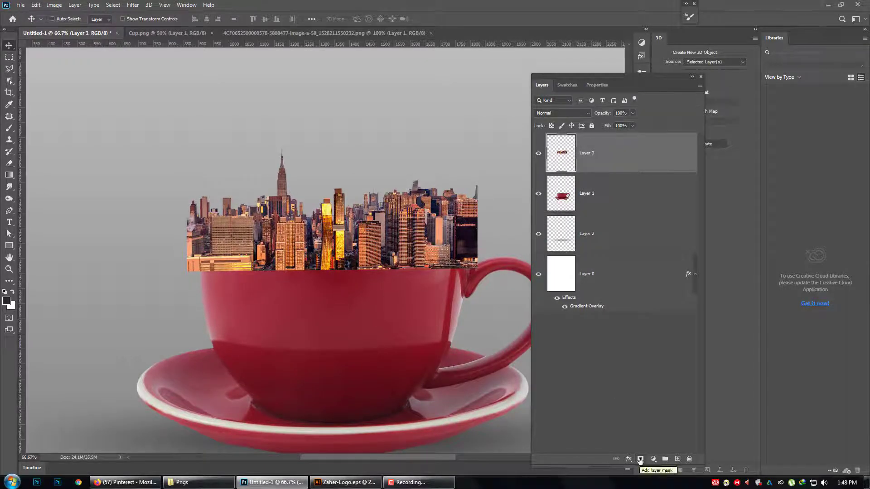
key("alt+BackSpace")
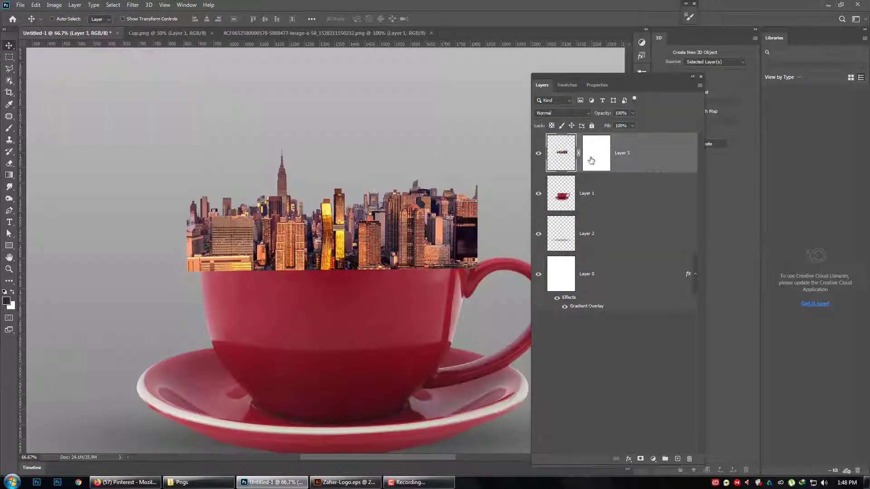
At 25% opacity, paint the skyline's base out on its mask along the rim, then restore 100%
left_click(592, 160)
key("2")
key("5")
key("b")
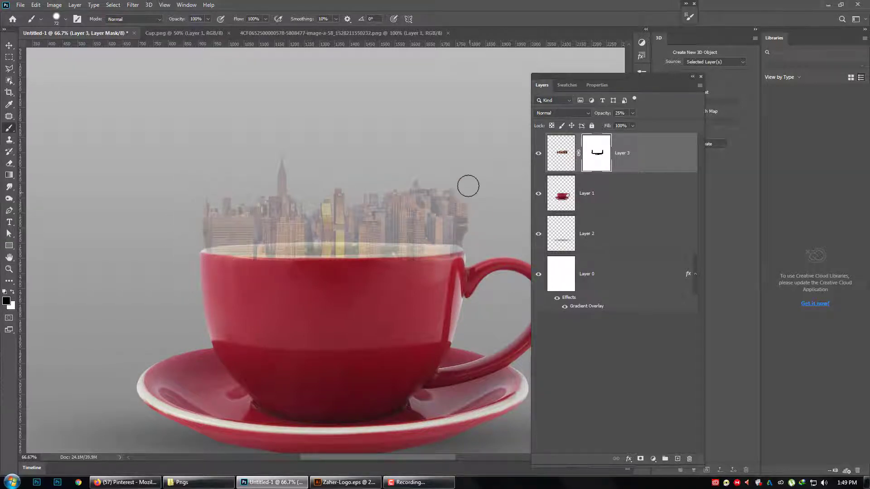
key("v")
key("0")
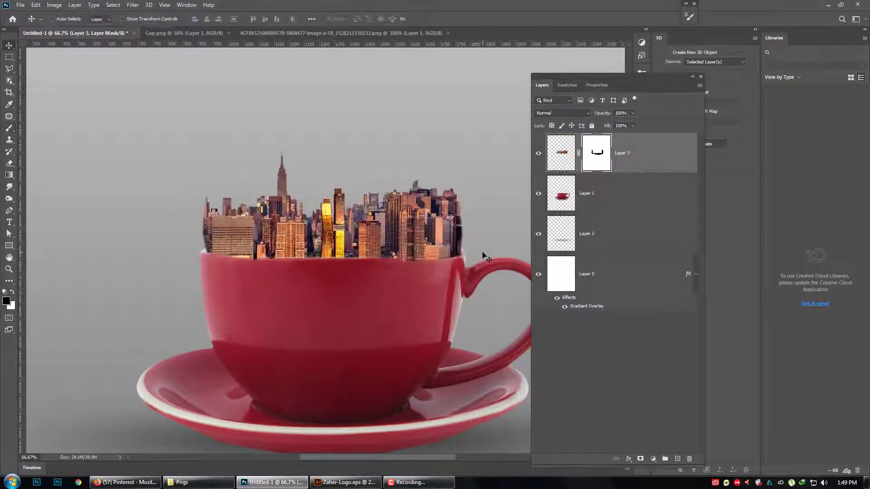
key("b")
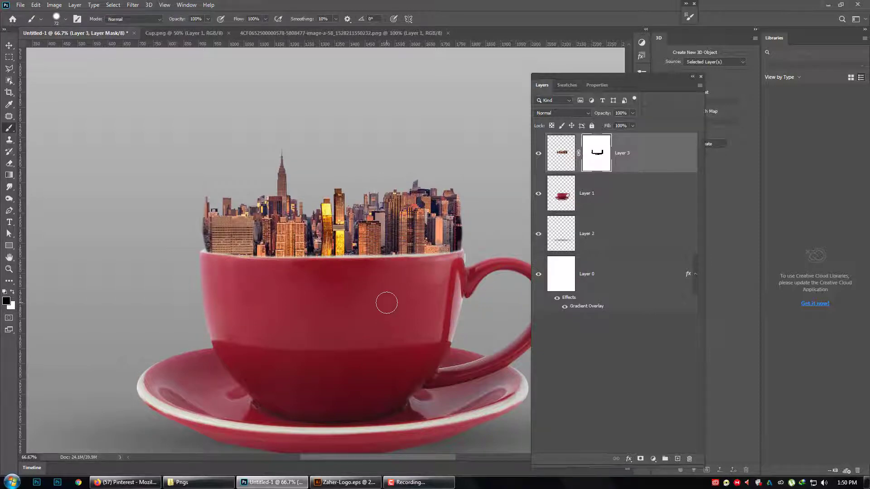
scroll(387, 303, "up", 1)
On a new top layer, paint a dark band across the cup rim and Gaussian-blur it
key("ctrl+shift+alt+n")
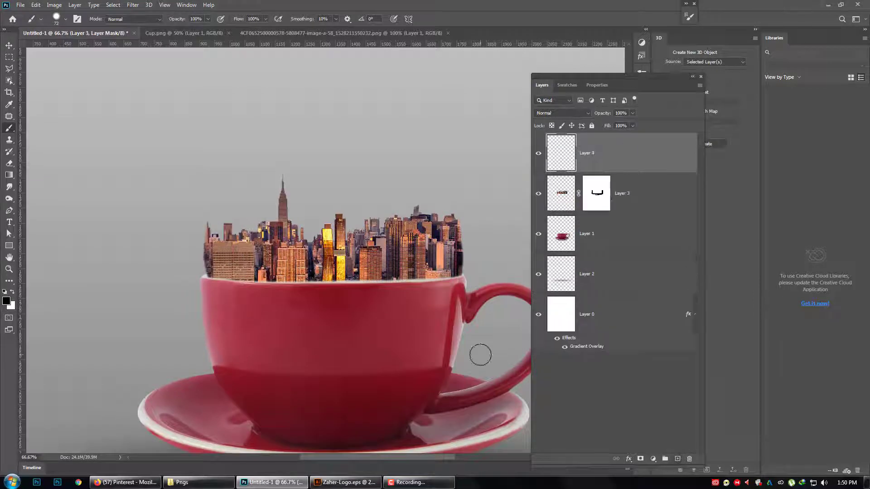
left_click_drag(226, 273, 446, 277)
left_click(133, 4)
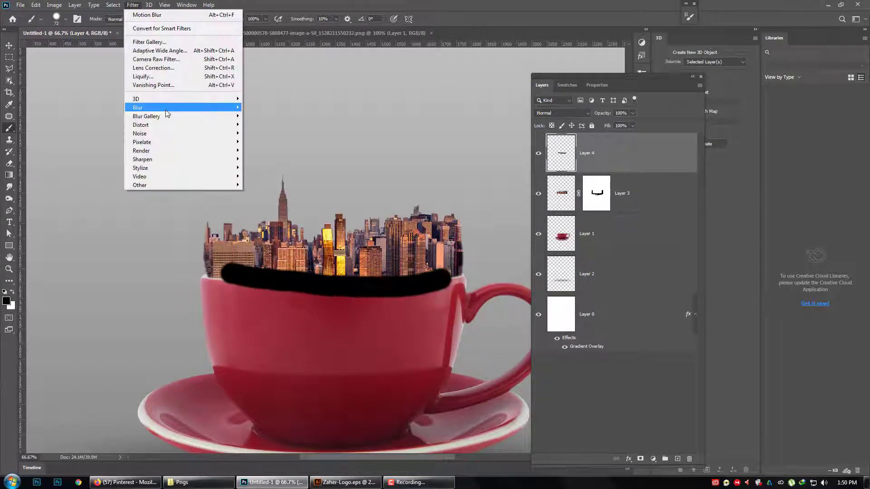
mouse_move(138, 107)
left_click(261, 141)
left_click_drag(616, 246, 601, 249)
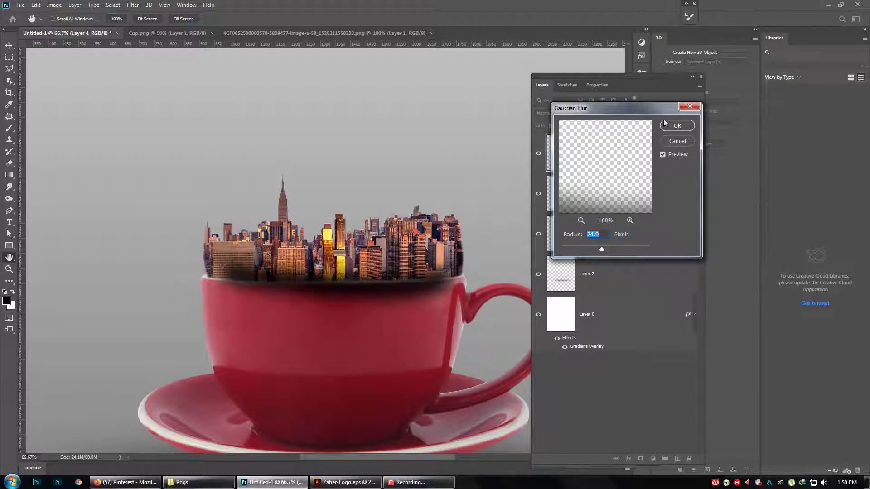
left_click(677, 126)
Load the skyline mask, invert the selection and apply a 90°, 20 px Motion Blur
left_click(597, 191, "ctrl")
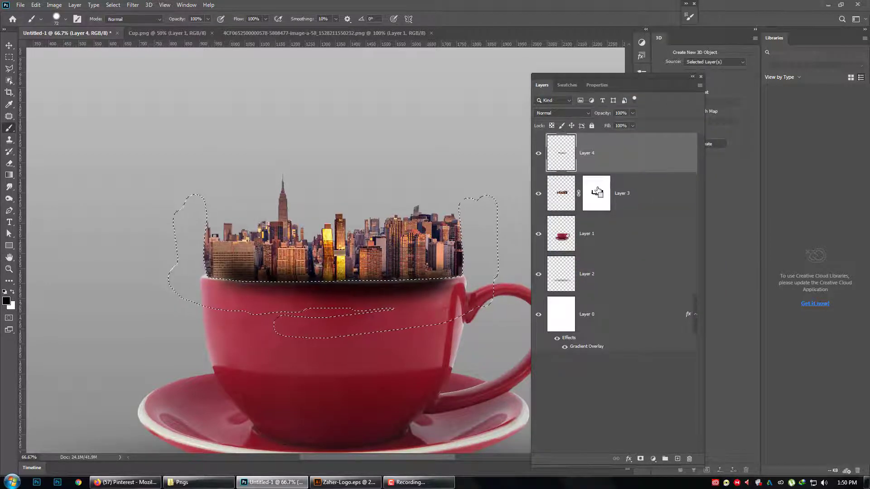
left_click(111, 5)
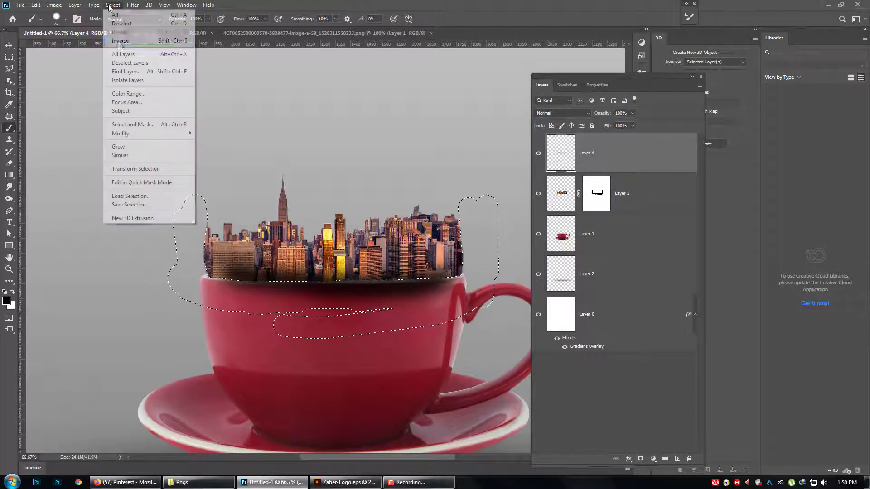
left_click(120, 41)
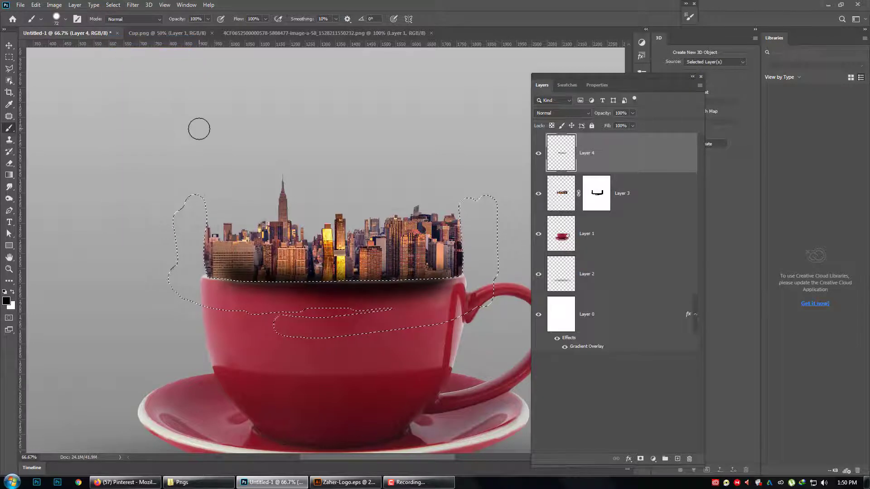
left_click(133, 5)
left_click(268, 159)
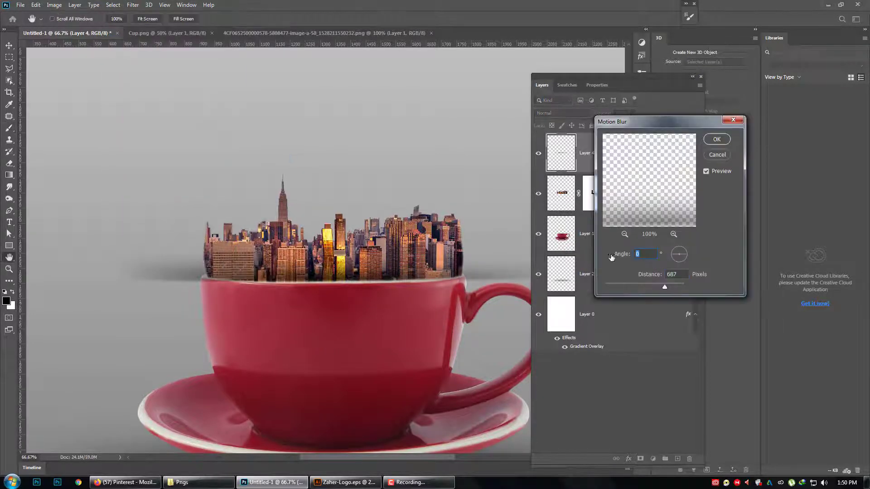
type("90")
left_click_drag(632, 286, 605, 287)
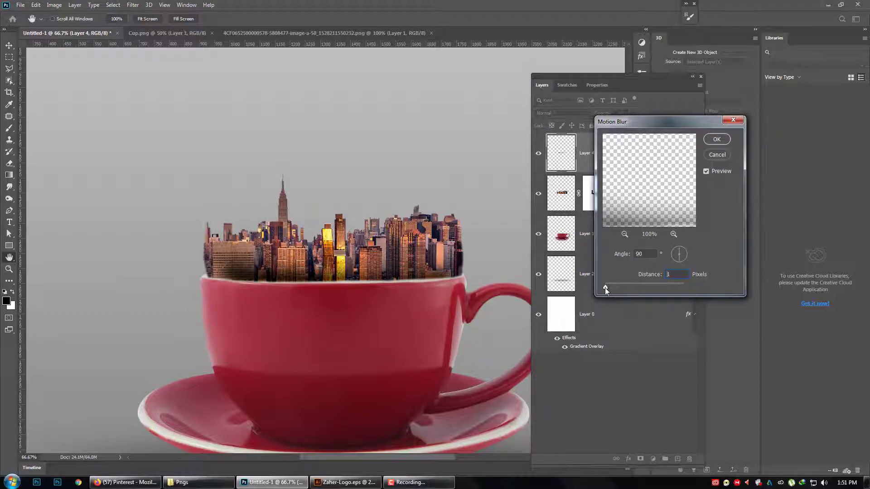
left_click(717, 140)
Fill a rectangle on Layer 3's mask with black to hide the city's left edge
key("b")
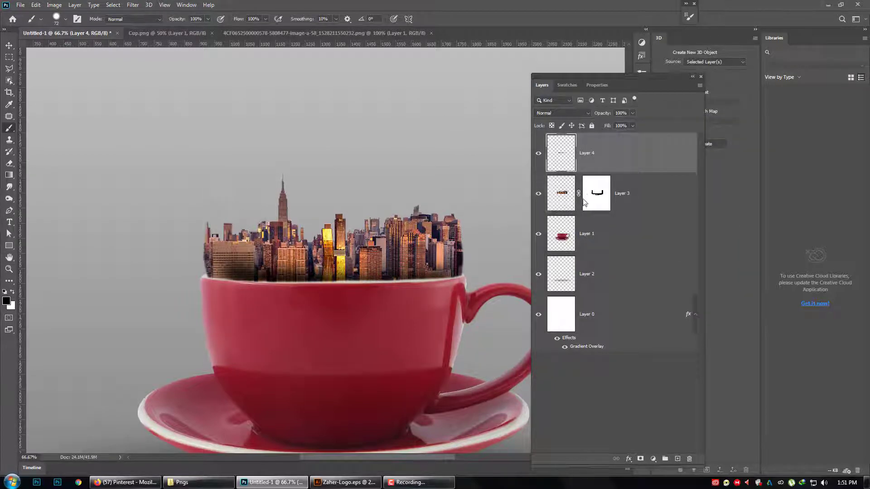
left_click(586, 199)
key("m")
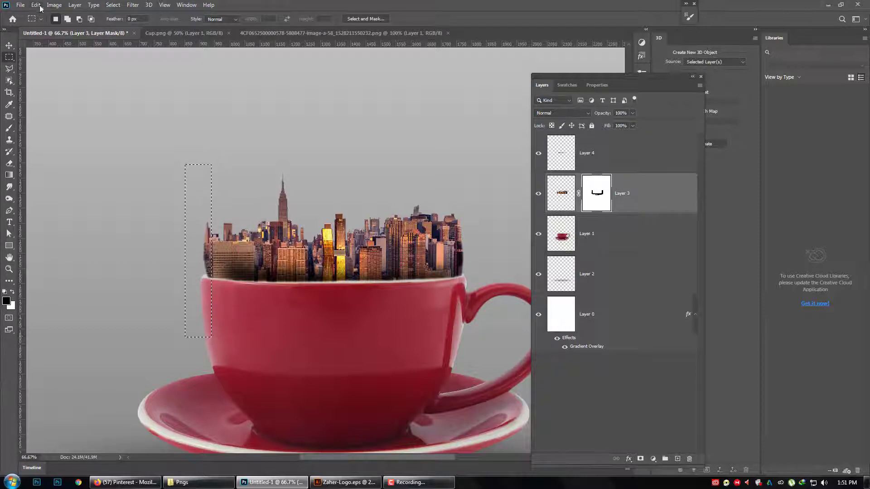
left_click(40, 8)
left_click(58, 146)
left_click(426, 136)
left_click(381, 152)
left_click(484, 142)
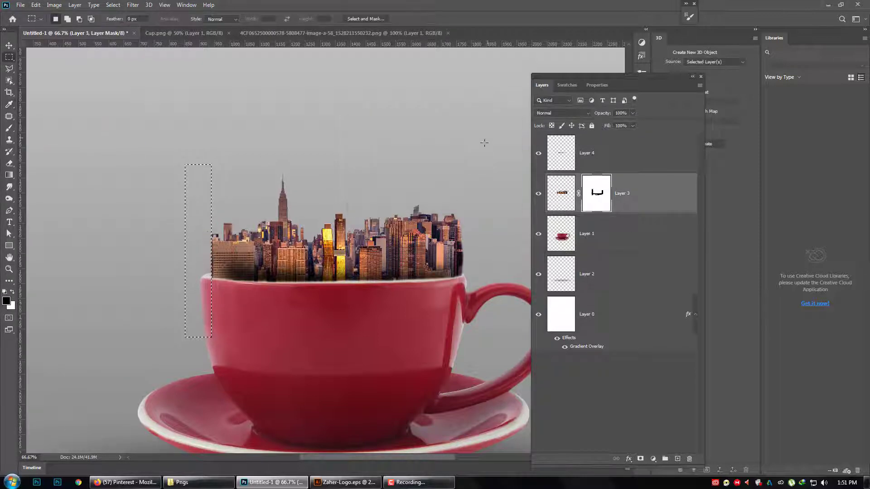
Fill a second rectangle with black to hide the city's right edge
left_click(35, 5)
left_click(58, 146)
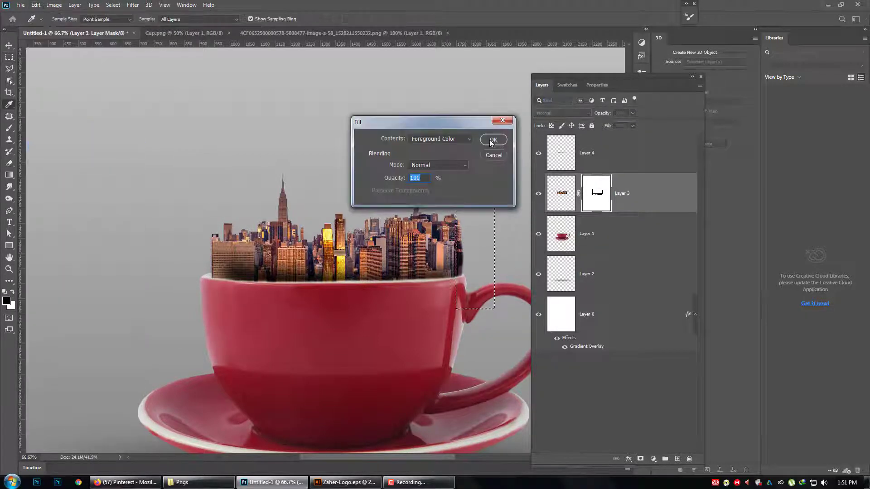
left_click(491, 143)
key("ctrl+minus")
Place the white clouds image, move its layer behind the cup and raise it behind the city
left_click(199, 482)
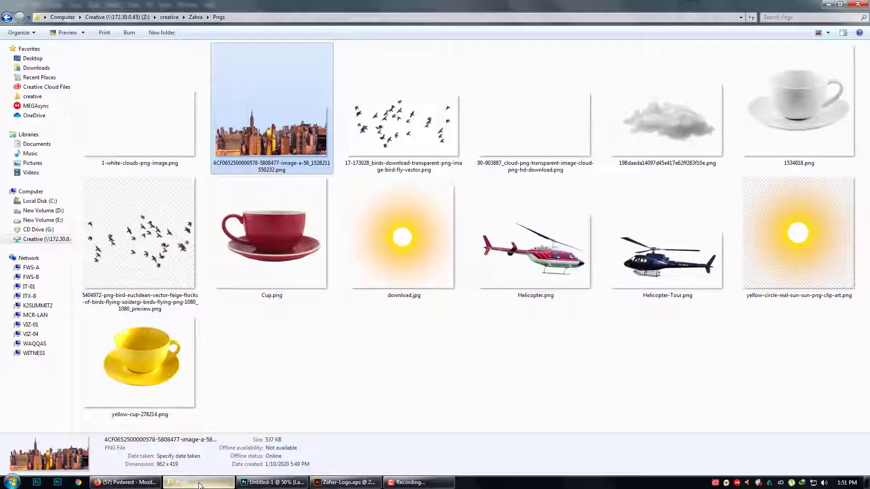
mouse_move(535, 127)
left_mouse_down()
mouse_move(318, 424)
mouse_move(330, 189)
left_mouse_up()
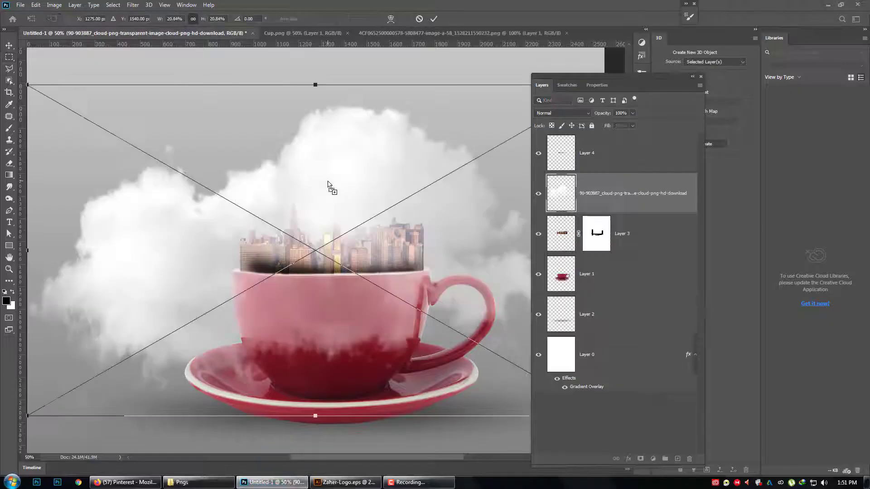
key("ctrl+minus")
key("alt+Tab")
left_click_drag(137, 146, 518, 259)
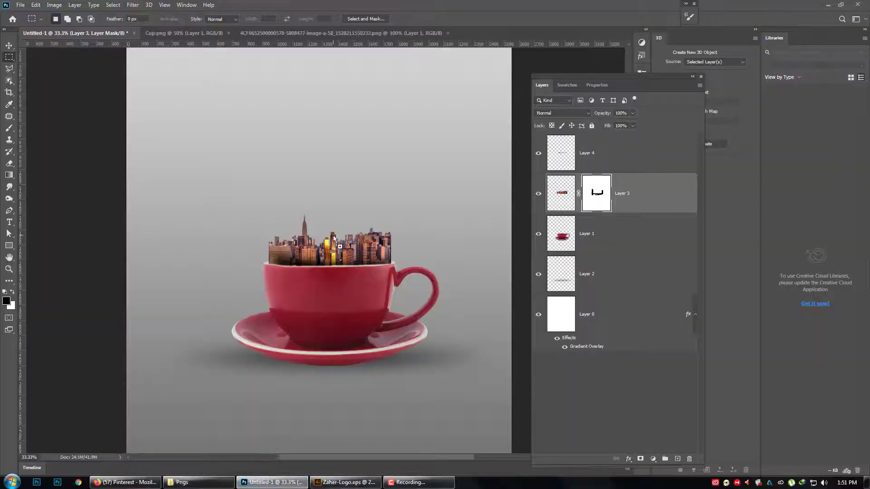
key("Return")
key("ctrl+bracketleft")
key("ctrl+bracketleft")
key("v")
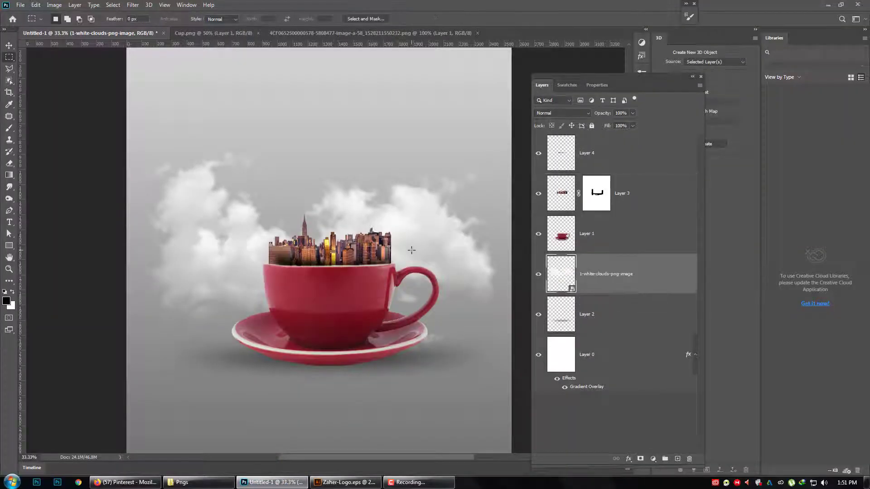
left_click_drag(409, 250, 417, 216)
Scale the clouds down and reposition them to frame the skyline
key("ctrl+t")
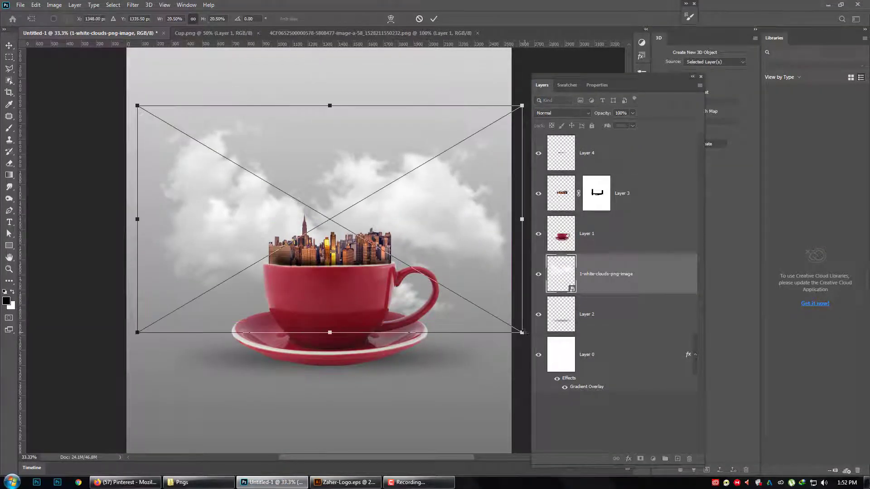
left_click_drag(514, 335, 455, 290)
left_click_drag(414, 236, 419, 237)
key("Return")
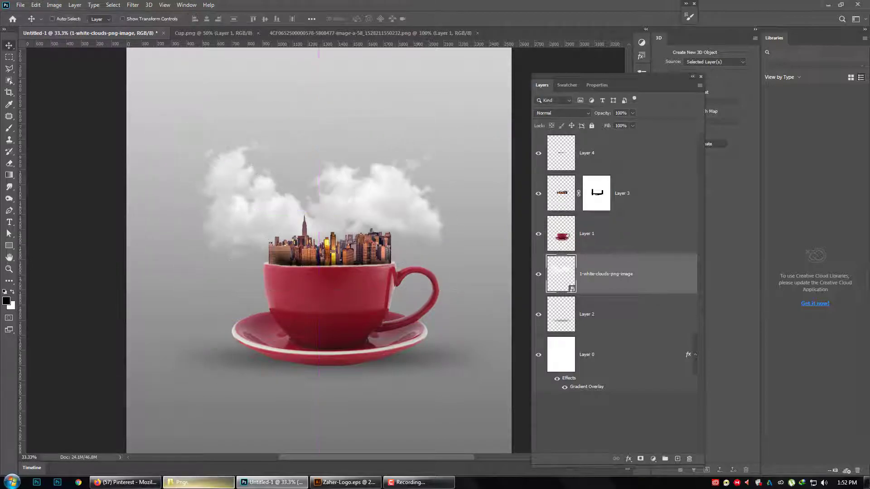
left_click(182, 483)
Place the birds PNG and mask out its white background
mouse_move(404, 127)
left_mouse_down()
mouse_move(317, 457)
mouse_move(613, 267)
left_mouse_up()
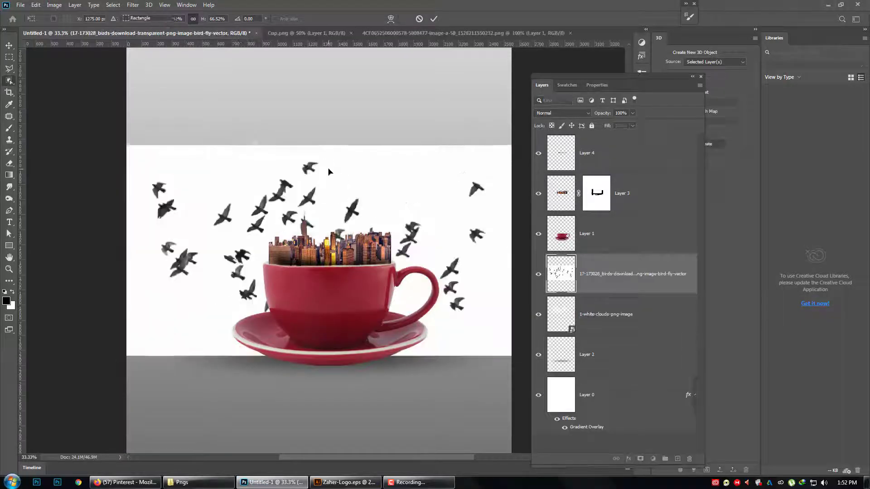
left_click_drag(135, 151, 497, 344)
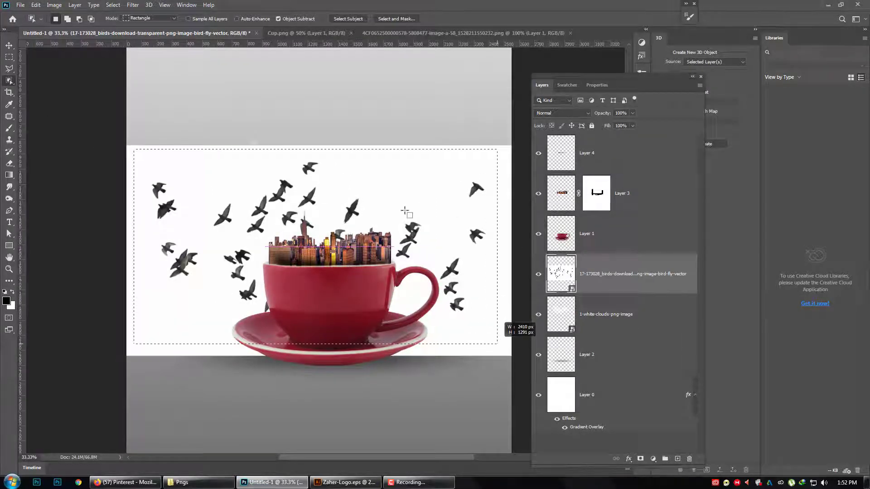
left_click(641, 458)
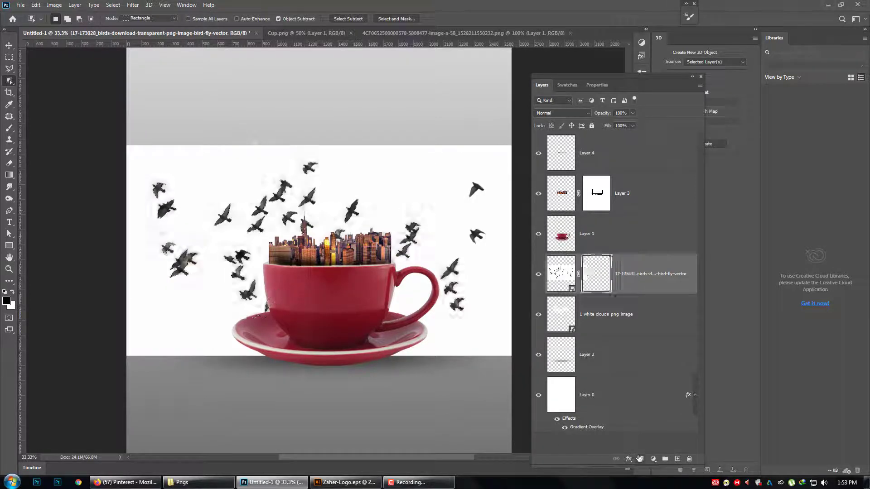
Shrink the flock, move it over the left clouds and flip it horizontally
key("ctrl+t")
left_click_drag(493, 348, 399, 272)
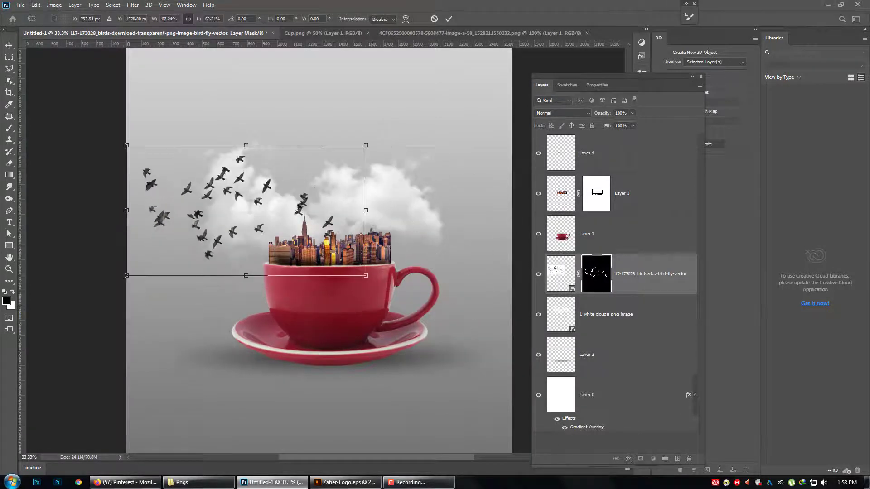
left_click_drag(267, 189, 398, 203)
left_click_drag(496, 290, 431, 234)
left_click_drag(340, 190, 396, 204)
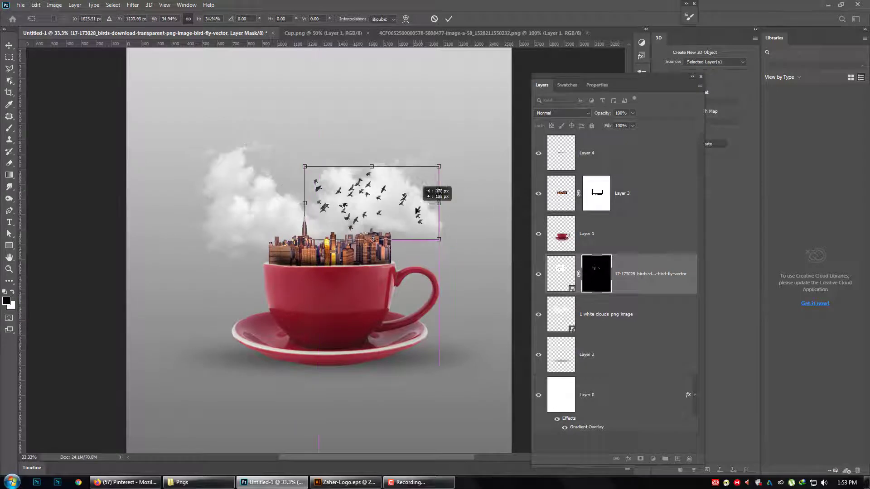
left_click_drag(447, 161, 320, 184)
right_click(272, 209)
left_click(290, 365)
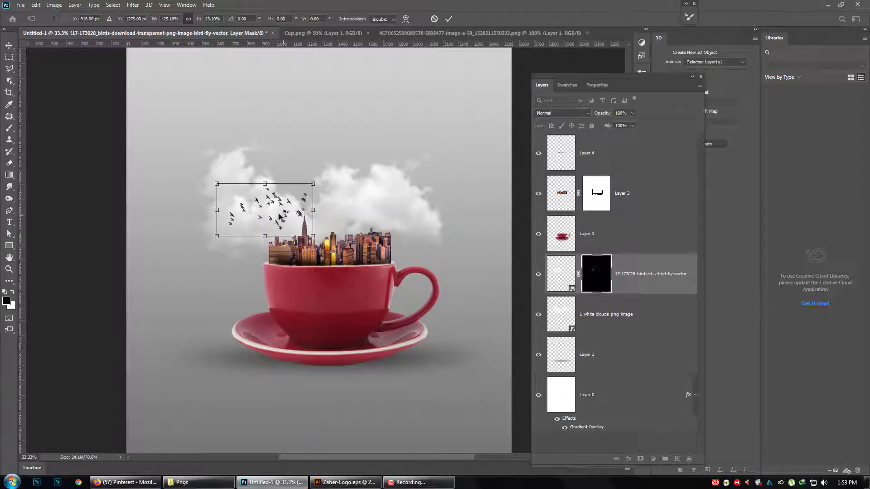
key("Return")
Switch to the brush to touch up the birds' layer mask
key("w")
key("b")
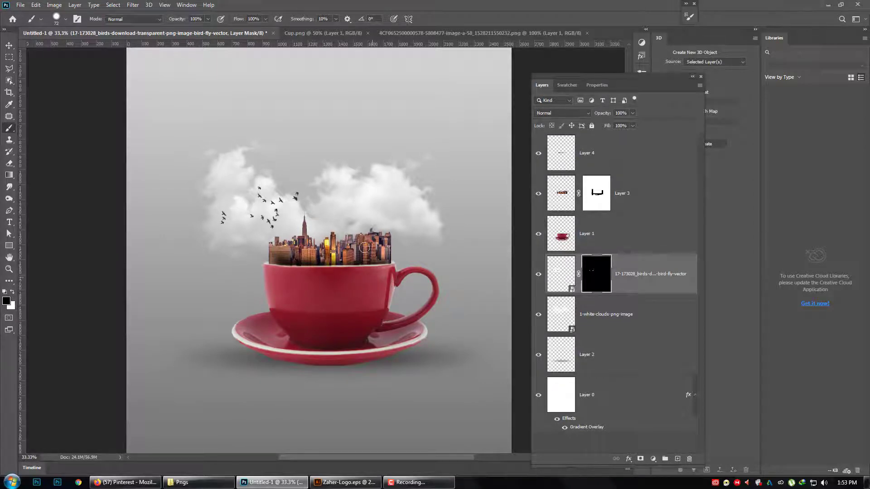
scroll(294, 202, "up", 2)
scroll(318, 246, "up", 1)
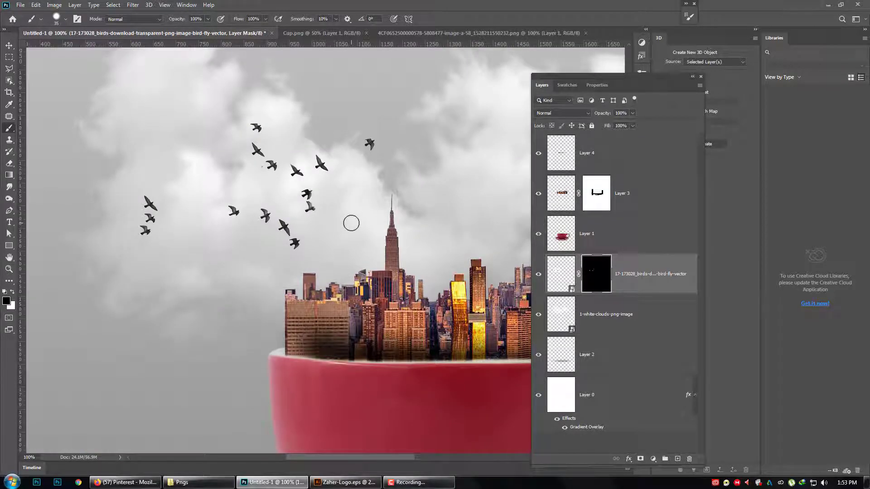
Place the helicopter PNG beside the right cloud, flipped horizontally and scaled down
key("ctrl+0")
left_click(181, 482)
mouse_move(549, 215)
left_mouse_down()
mouse_move(279, 484)
mouse_move(371, 192)
left_mouse_up()
right_click(368, 193)
left_click(449, 334)
mouse_move(477, 352)
left_mouse_down()
mouse_move(335, 257)
mouse_move(254, 183)
mouse_move(410, 195)
left_mouse_up()
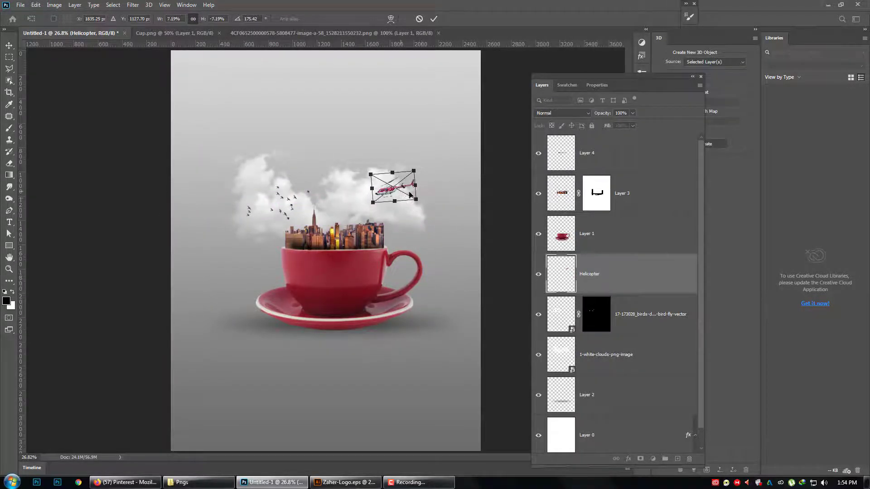
Confirm the helicopter's placement and place the sun image download.jpg
key("Return")
left_click(199, 482)
mouse_move(403, 238)
left_mouse_down()
mouse_move(361, 421)
mouse_move(341, 209)
left_mouse_up()
key("Return")
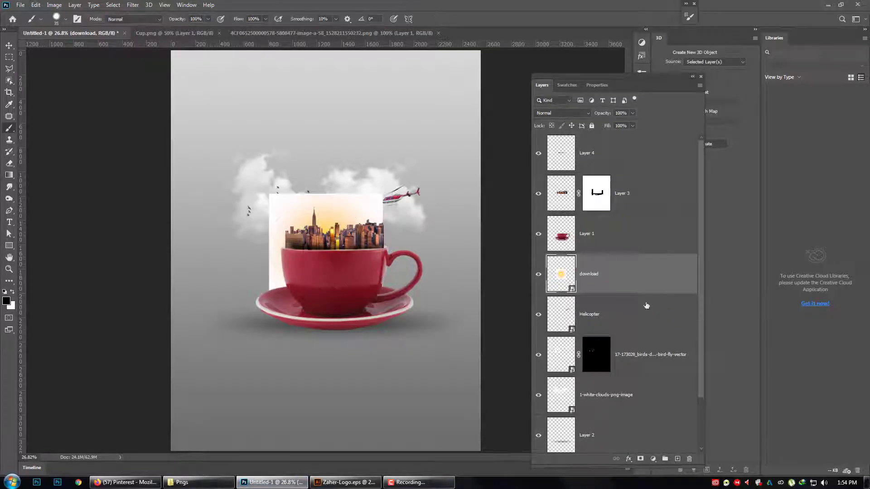
Move the sun layer below the clouds, raise it, blend in Lighter Color and add a mask
left_click_drag(643, 276, 643, 415)
mouse_move(362, 207)
left_mouse_down()
mouse_move(371, 104)
mouse_move(369, 122)
left_mouse_up()
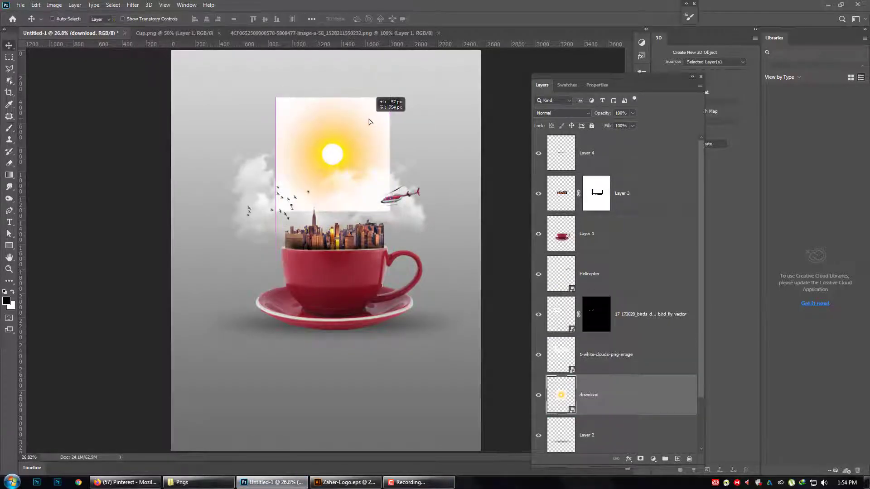
scroll(561, 115, "down", 2)
scroll(561, 115, "down", 1)
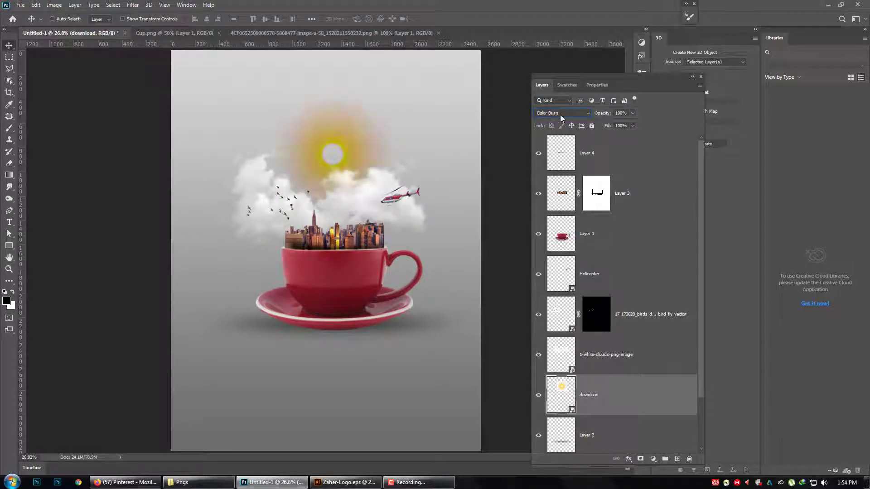
scroll(560, 115, "down", 2)
scroll(560, 115, "down", 2)
scroll(560, 115, "down", 3)
scroll(560, 115, "down", 1)
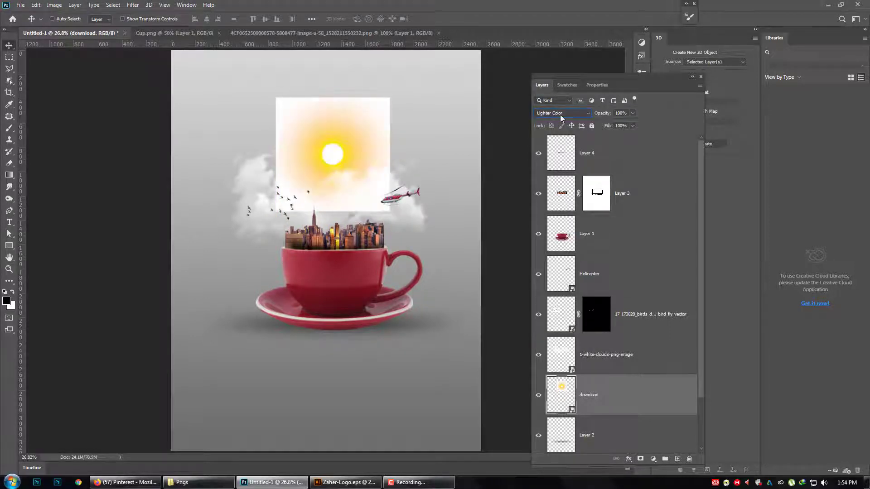
left_click(640, 459)
left_click(641, 459)
Paint black on the sun's mask with a soft brush to hide its white square edges
key("b")
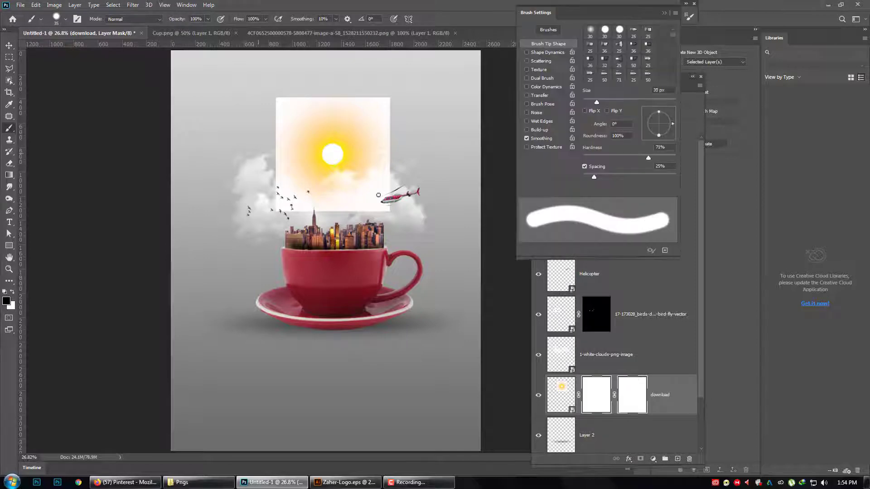
key("F5")
left_click(665, 14)
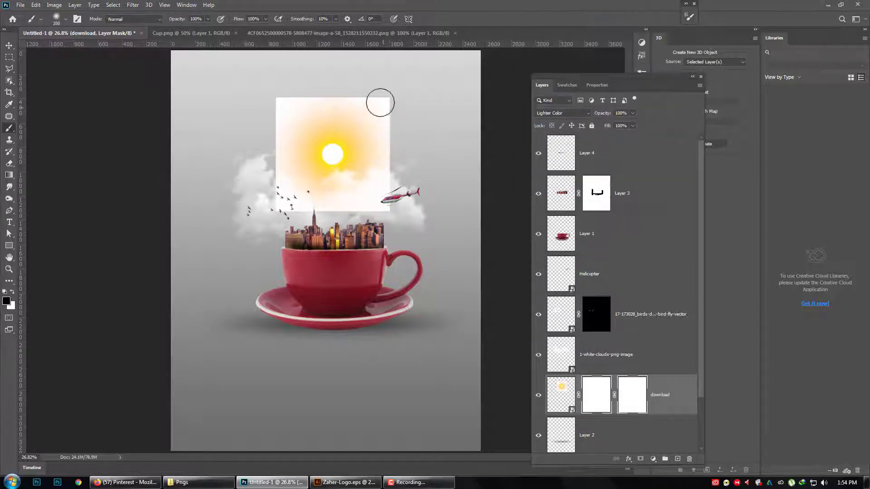
left_click_drag(377, 98, 340, 204)
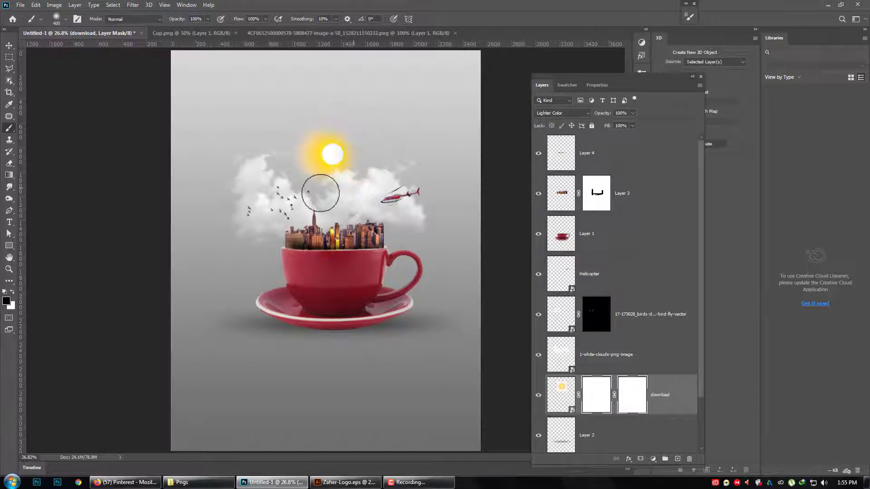
Enlarge the sun and nudge it slightly upward above the clouds
key("ctrl+t")
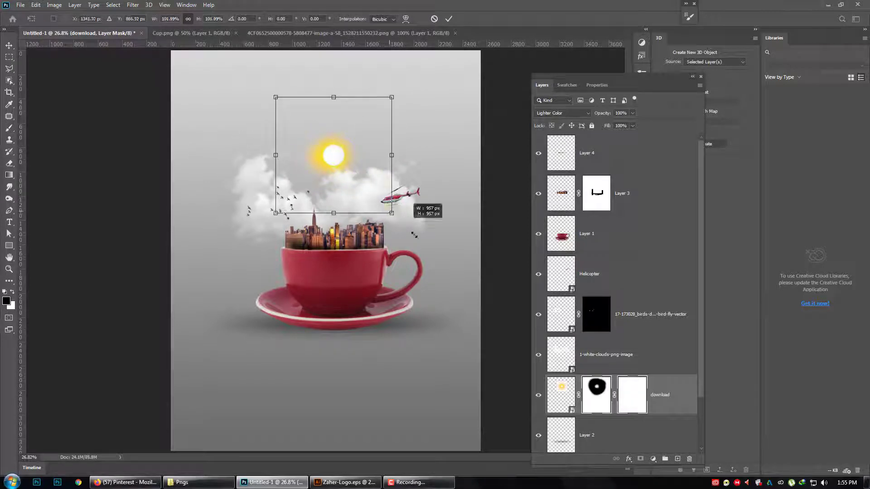
left_click_drag(391, 213, 465, 287)
left_click_drag(405, 226, 366, 209)
key("Return")
left_click_drag(355, 151, 357, 138)
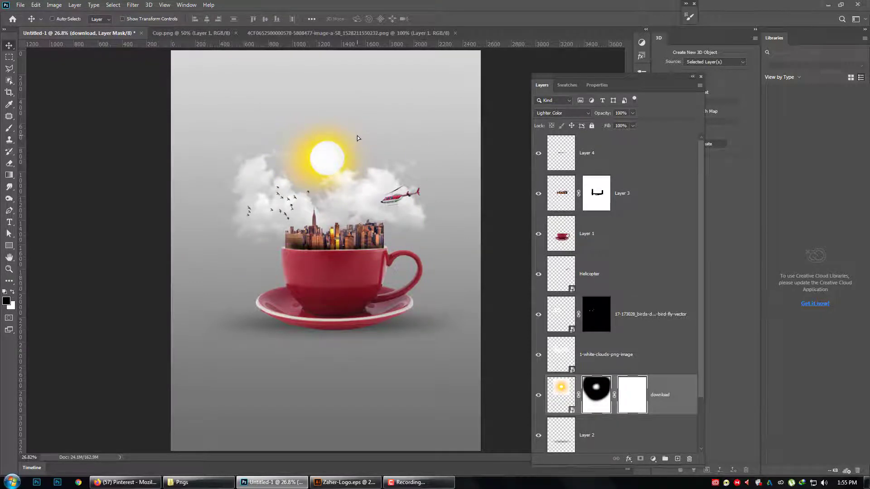